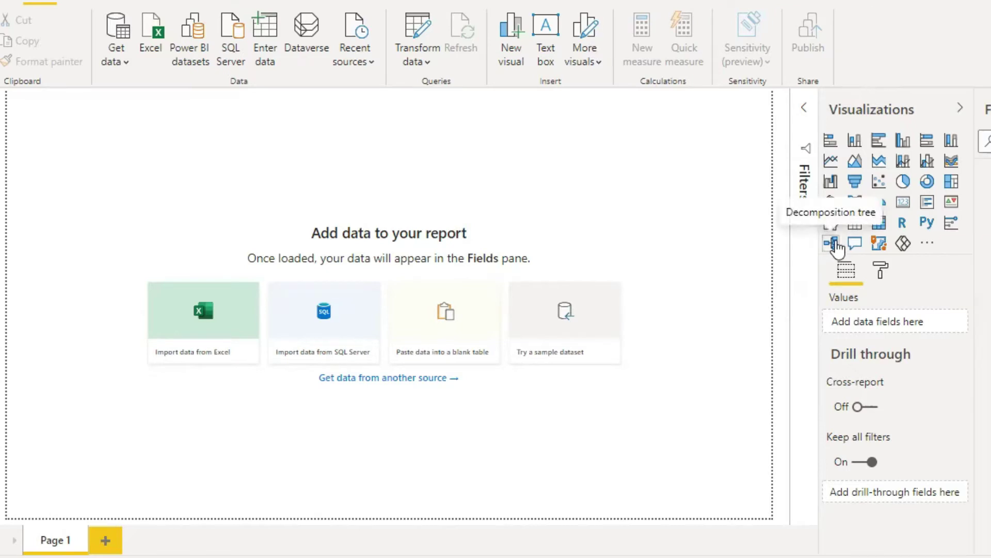
Step: Add a decomposition tree visual, then enlarge and centre it to fill most of the page
click(832, 244)
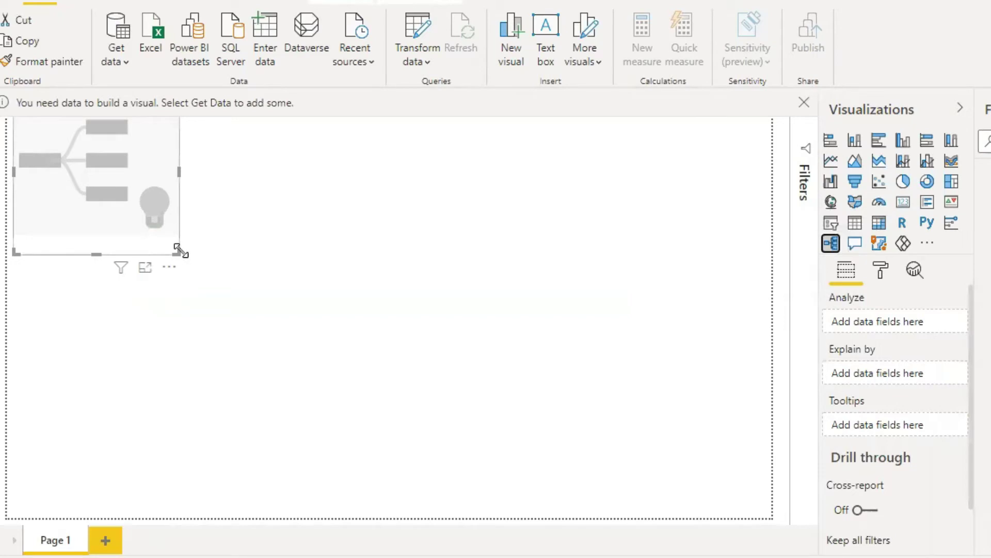
drag(179, 251, 471, 392)
drag(199, 232, 290, 303)
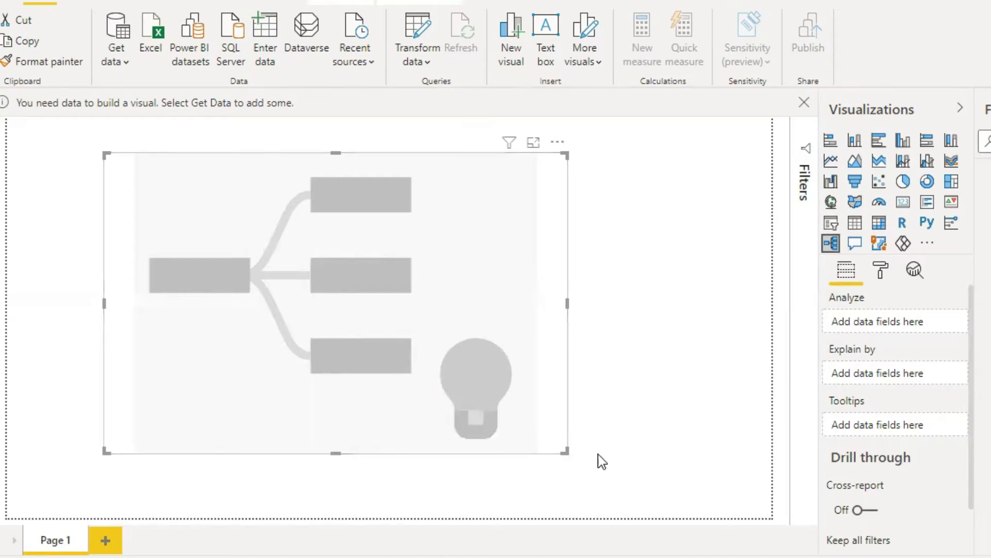
drag(566, 450, 686, 480)
drag(401, 339, 358, 320)
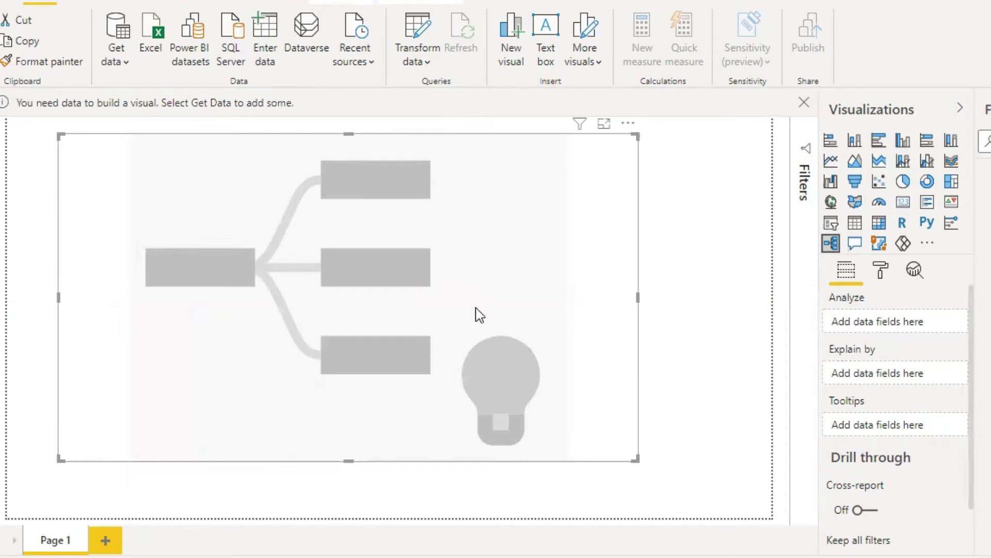
Step: Open the excel-for-hr-examples workbook from Downloads as an Excel data source
click(117, 61)
click(137, 127)
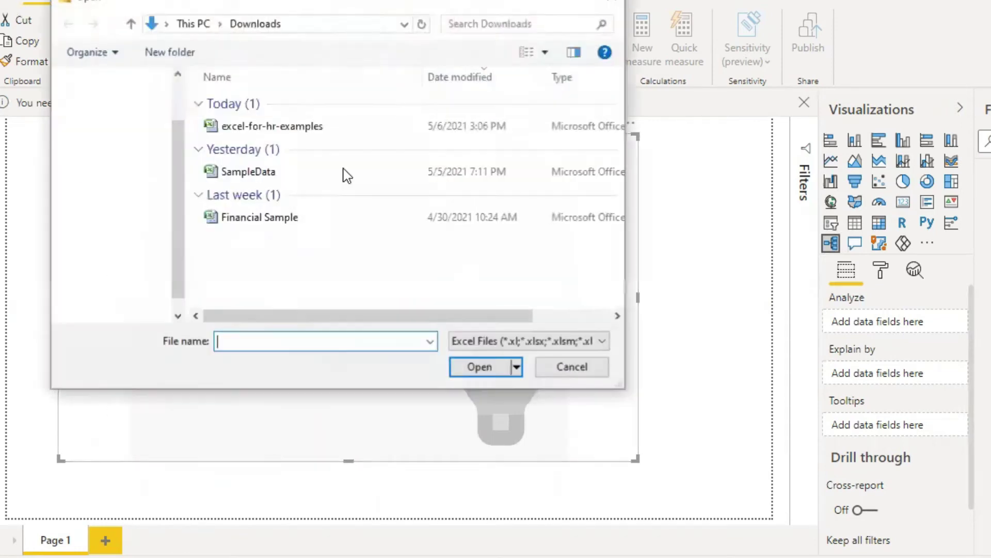
click(306, 128)
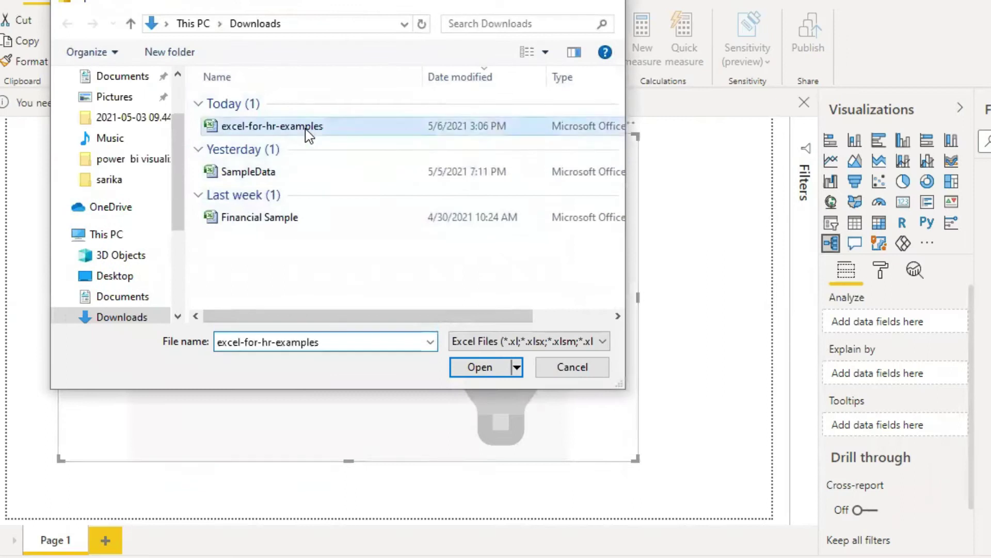
click(477, 368)
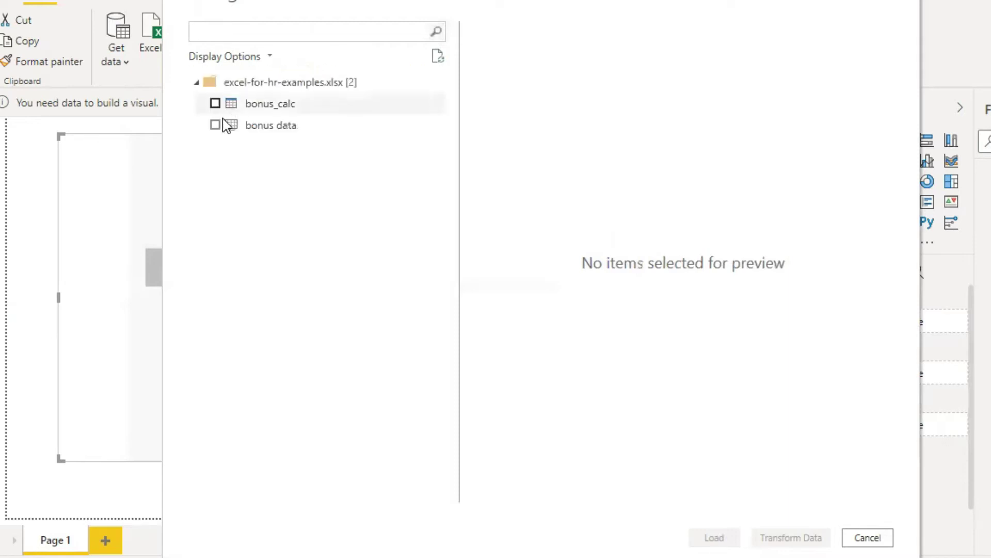
Step: Select the bonus data sheet in the Navigator and load it
click(215, 126)
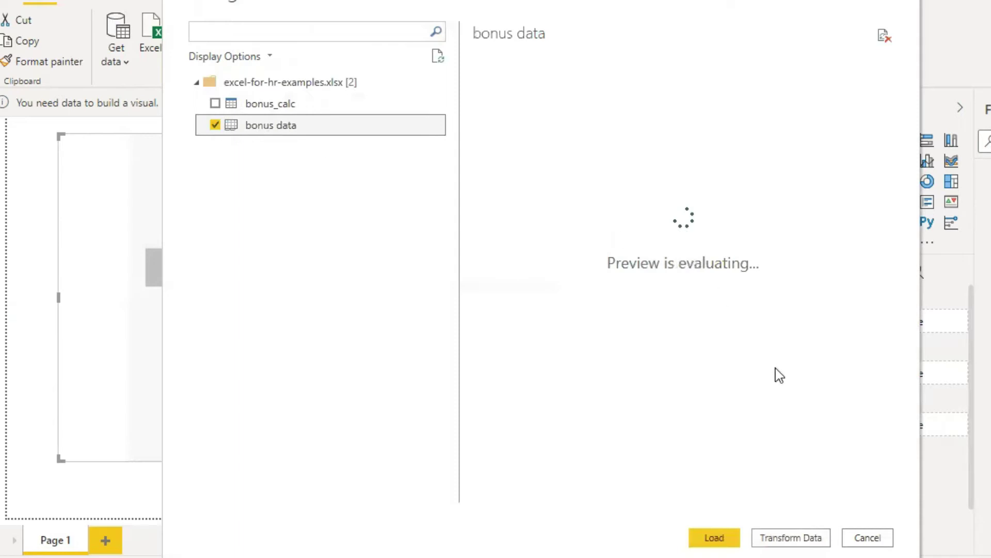
click(714, 538)
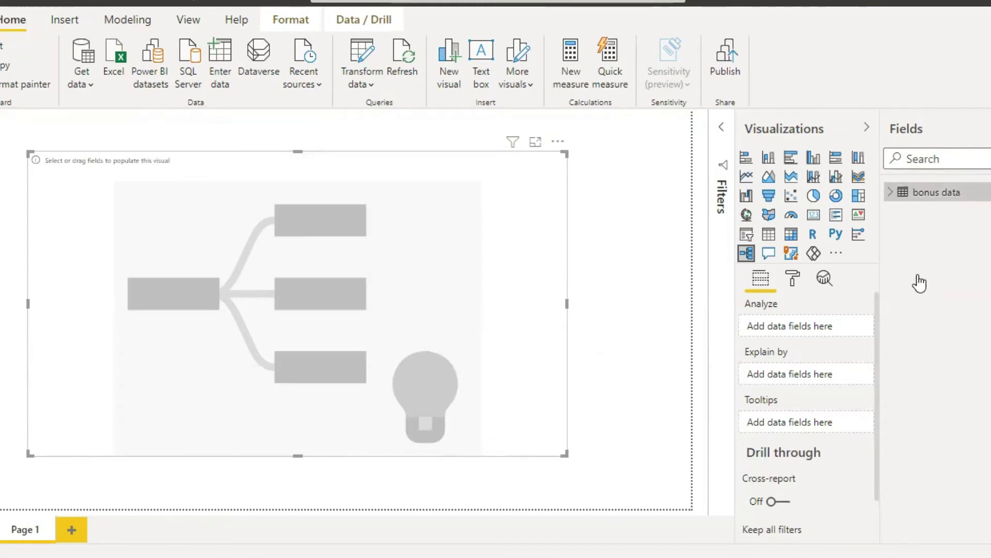
click(890, 192)
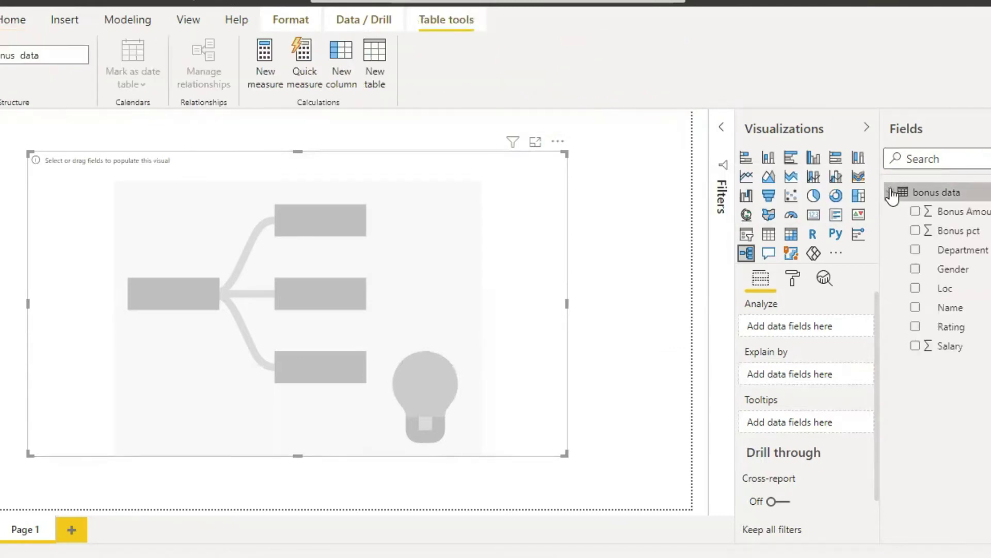
click(891, 192)
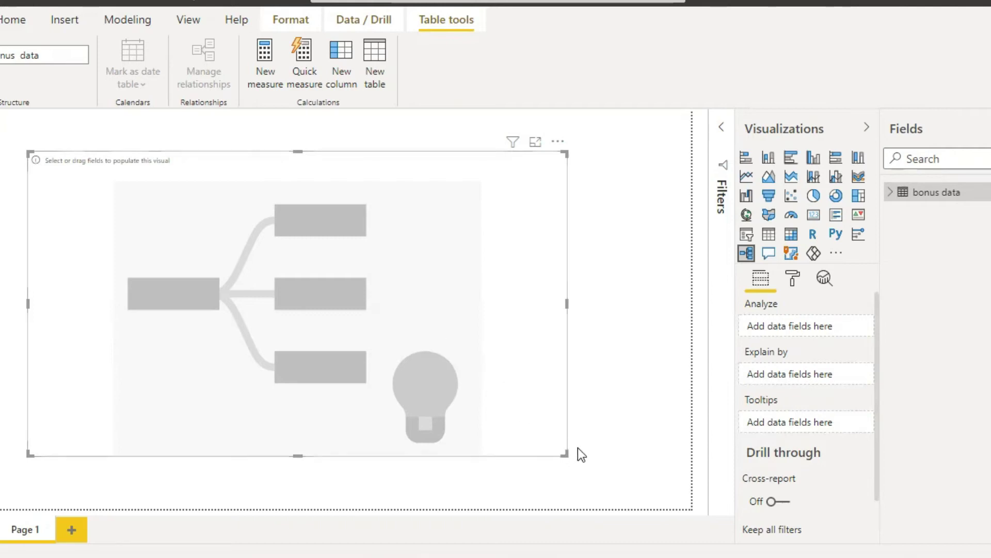
Step: Drag the tree's bottom-right corner out slightly to widen and heighten it
drag(566, 454, 619, 474)
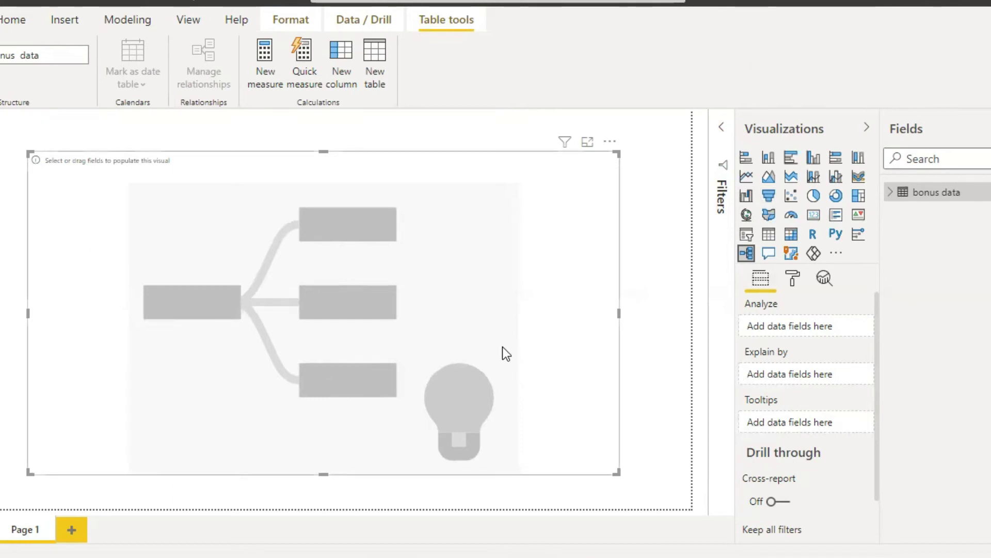
Step: Analyse Salary (60126600 total) and split it by Department, adding Department to Explain by
click(890, 192)
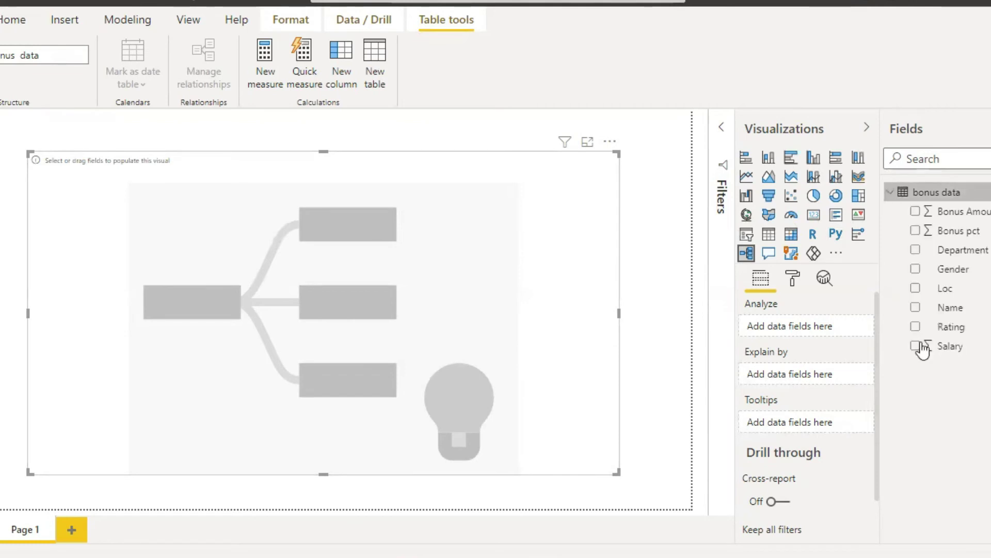
drag(917, 251, 384, 307)
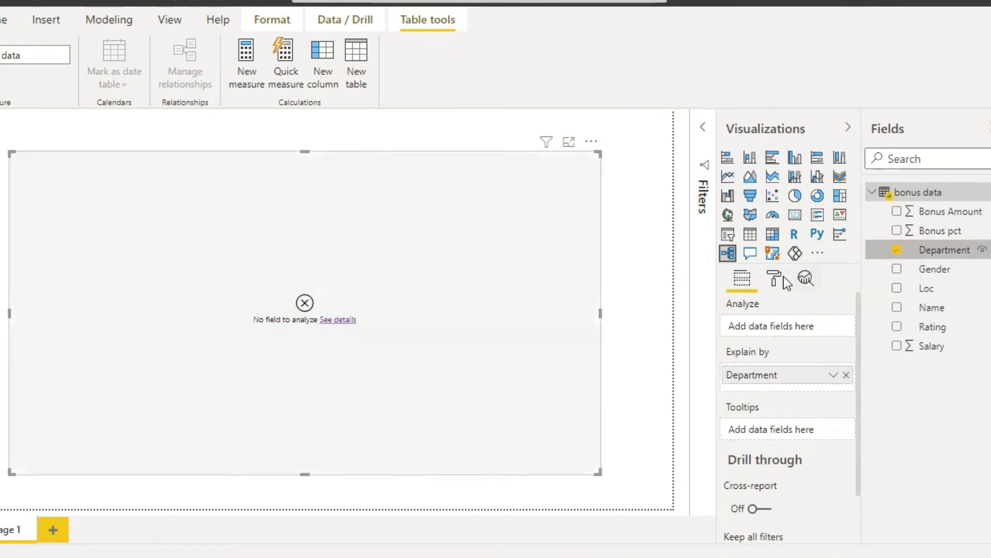
click(896, 346)
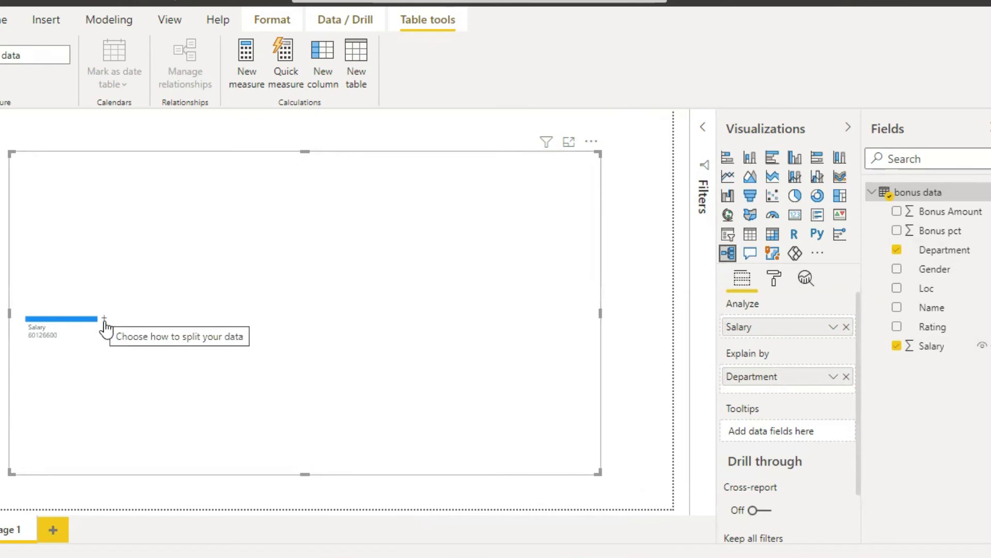
click(104, 320)
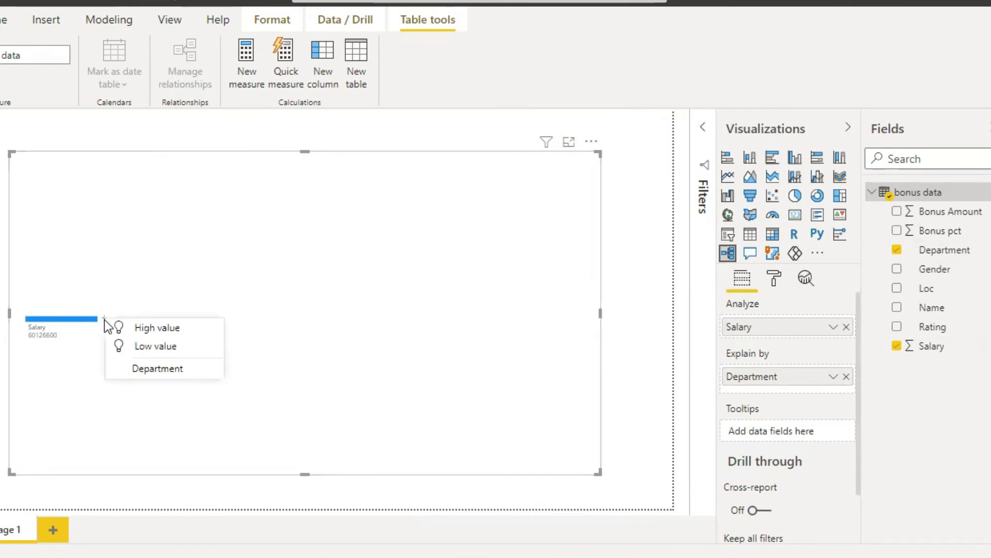
click(152, 370)
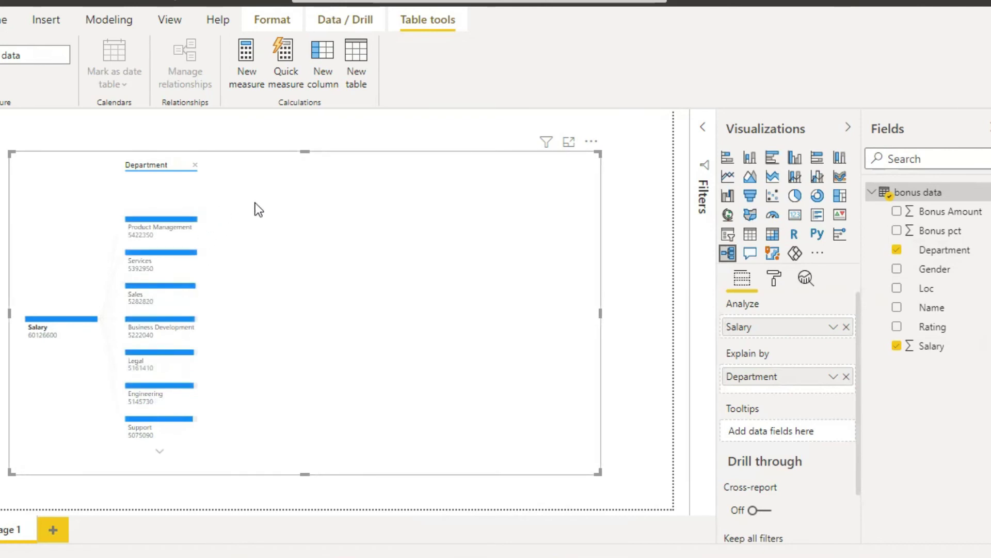
Step: Add Gender to Explain by and split Product Management by Gender
click(896, 269)
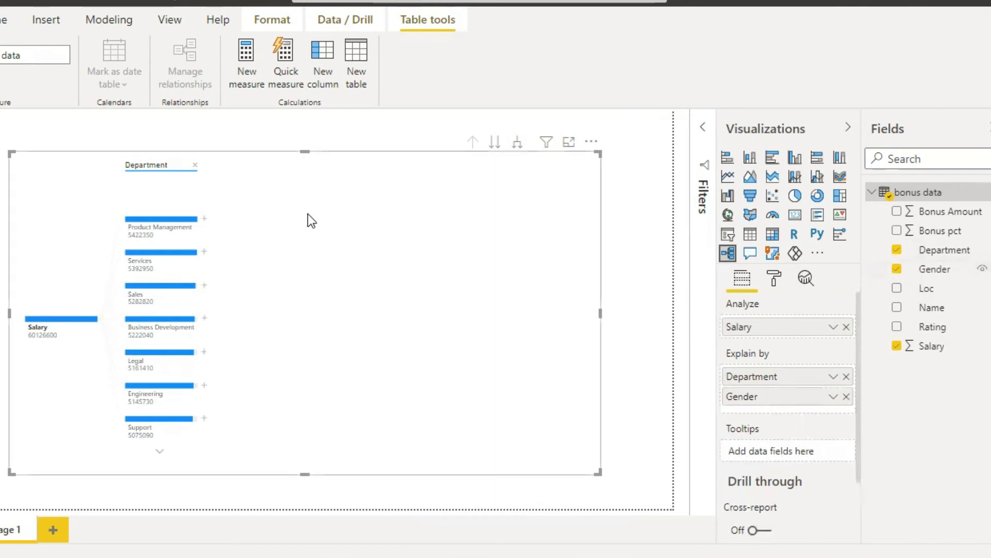
click(205, 219)
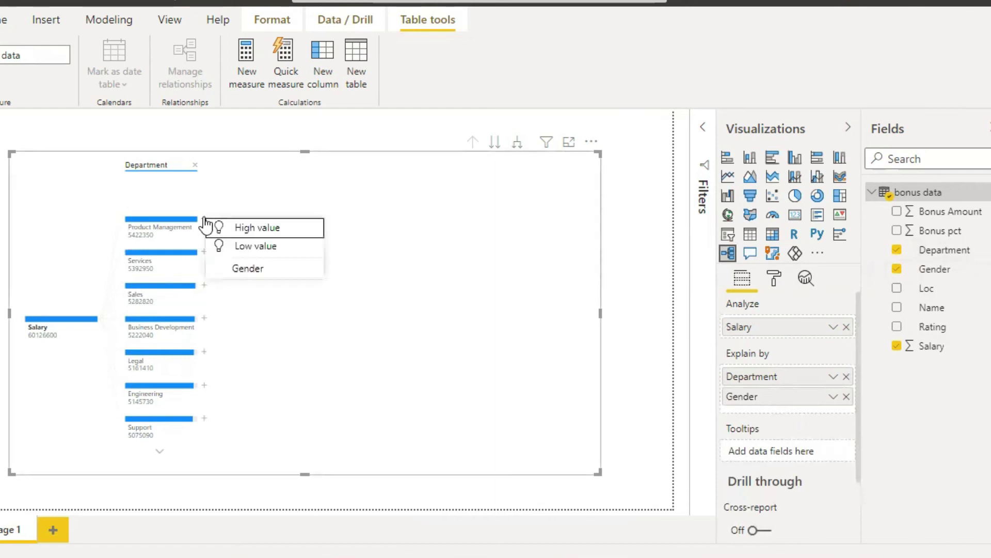
click(249, 271)
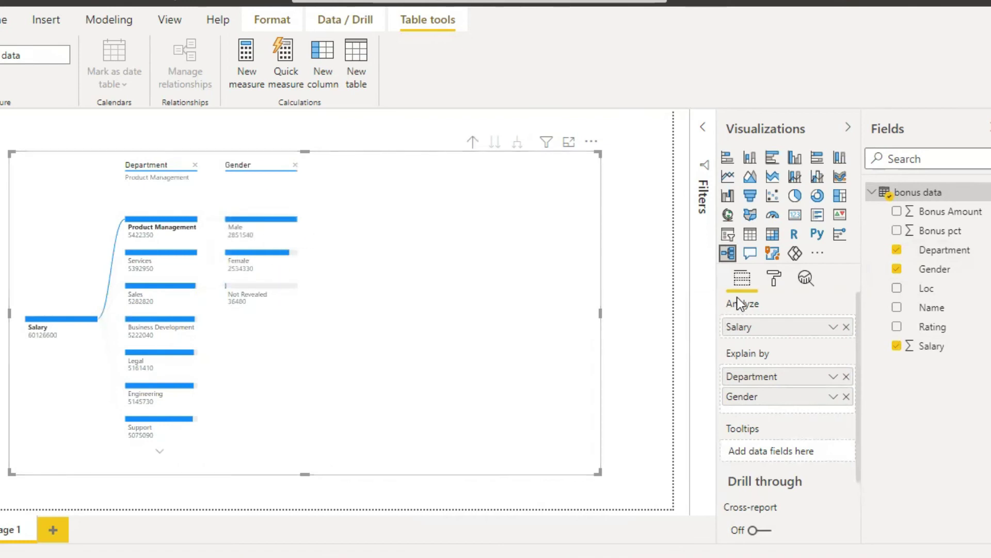
Step: Add Rating to Explain by and split the Male branch by Rating
click(897, 327)
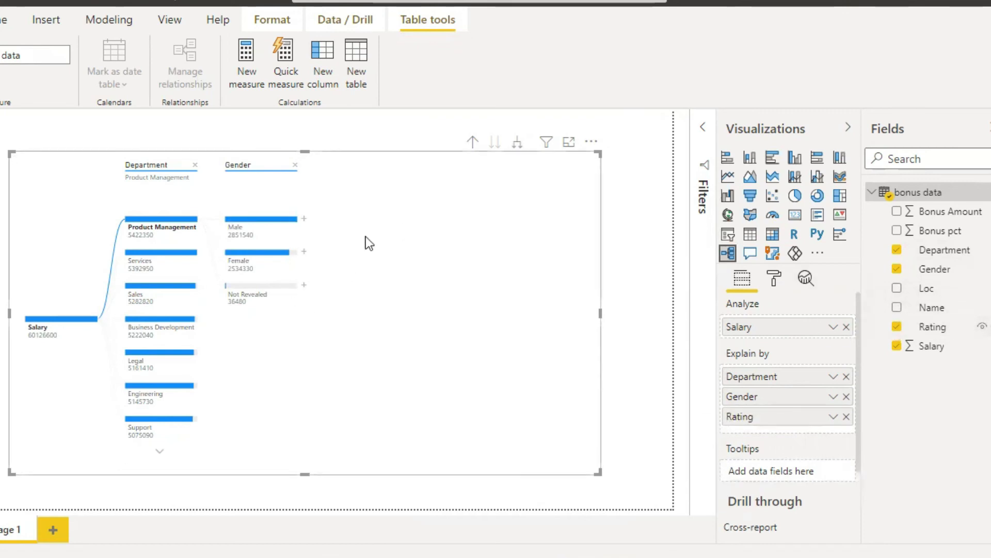
click(306, 221)
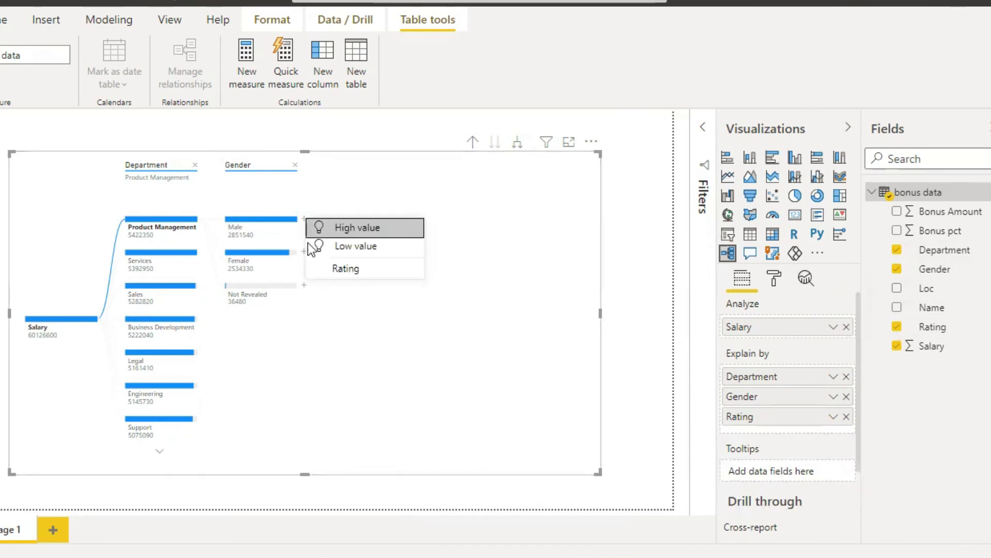
click(324, 273)
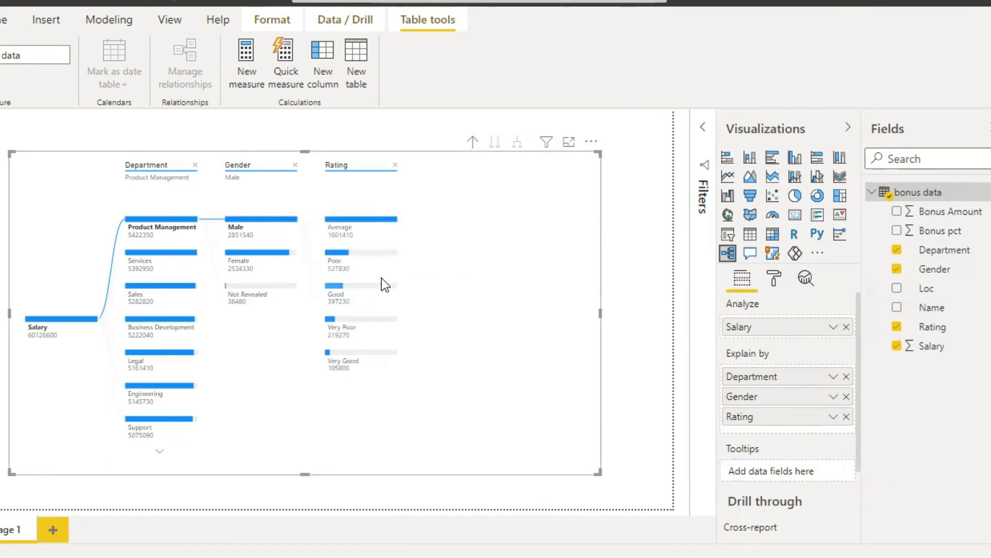
Step: Add Name to Explain by and split the Average rating by Name, led by 119670
click(897, 307)
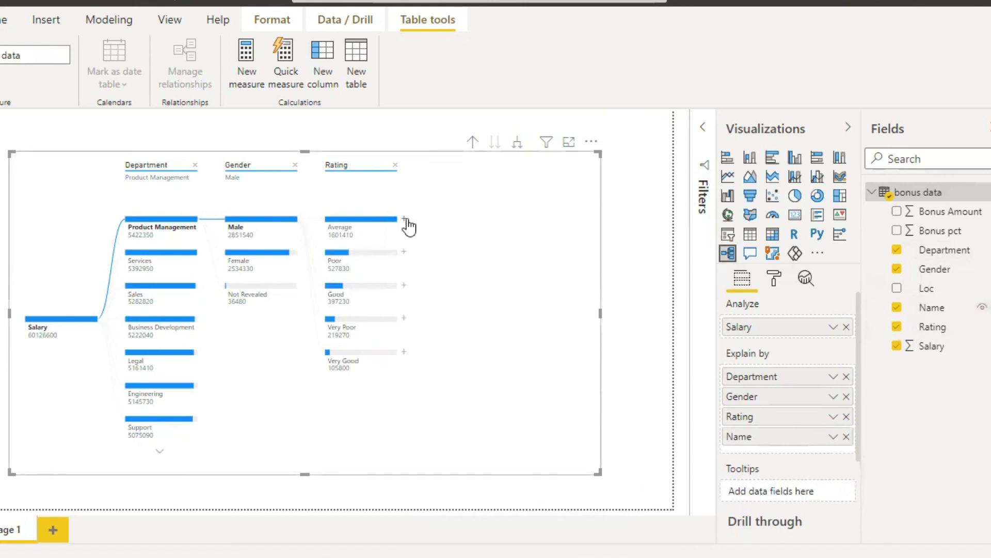
click(405, 218)
click(450, 274)
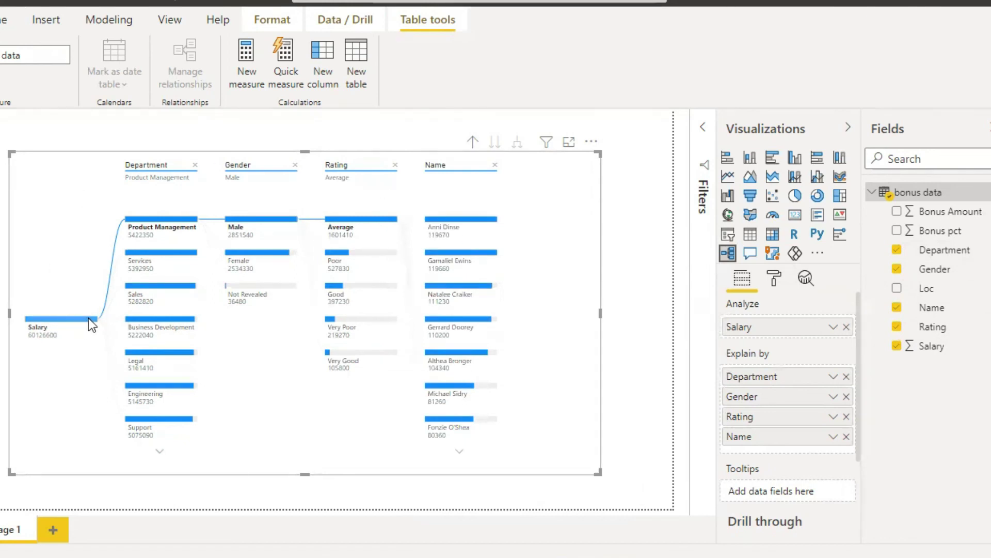
mouse_move(167, 224)
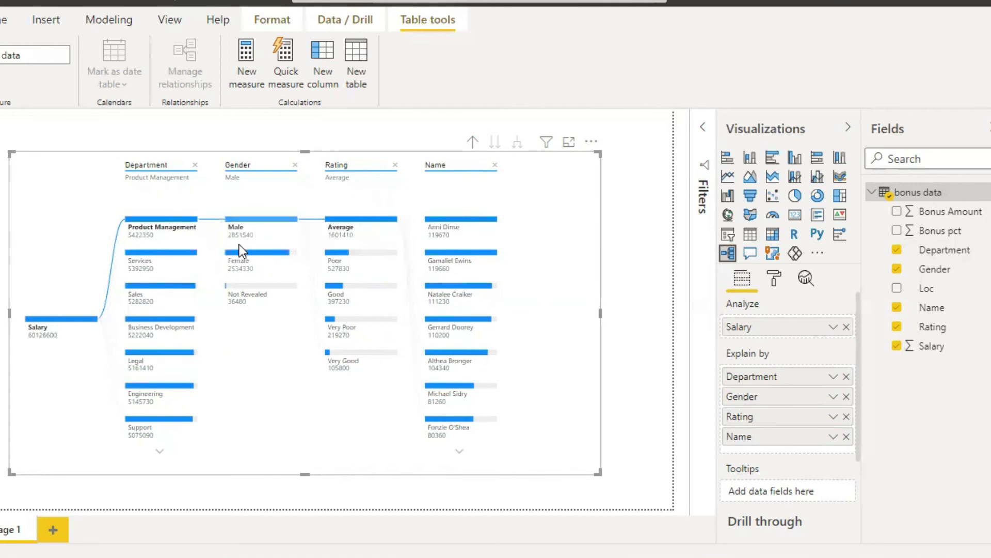
Step: Switch the drill path through Services, Sales, Engineering and Support, ending on Sales
click(180, 252)
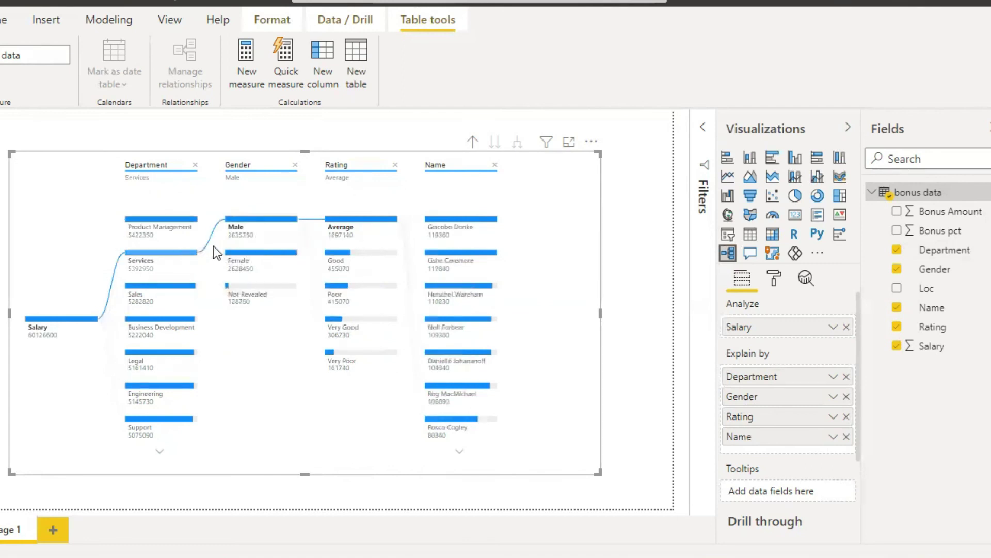
click(162, 287)
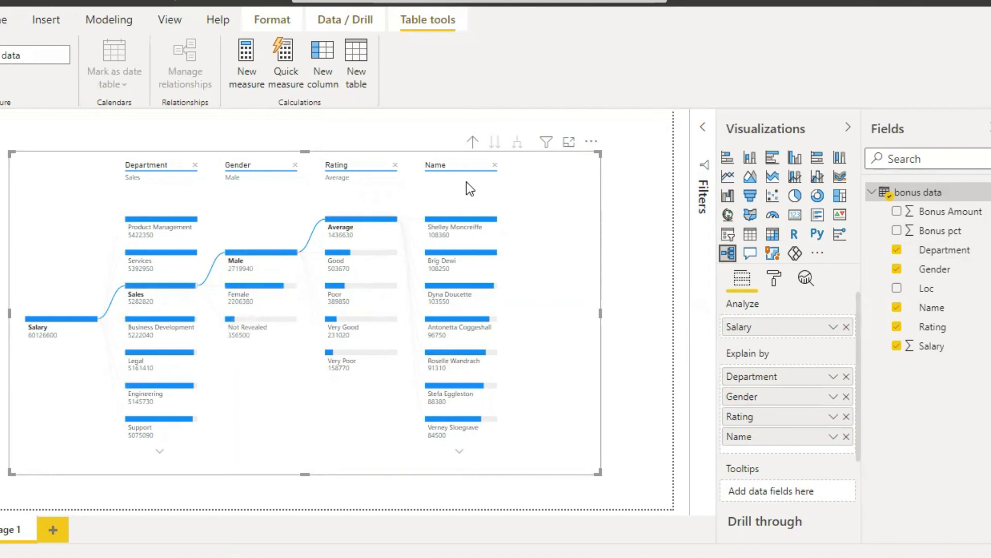
click(143, 385)
click(159, 407)
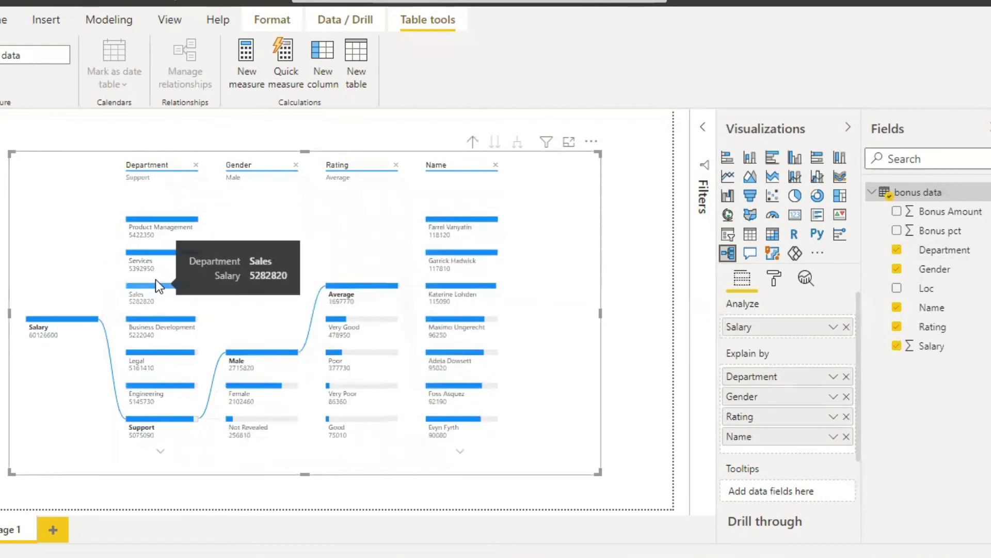
click(157, 285)
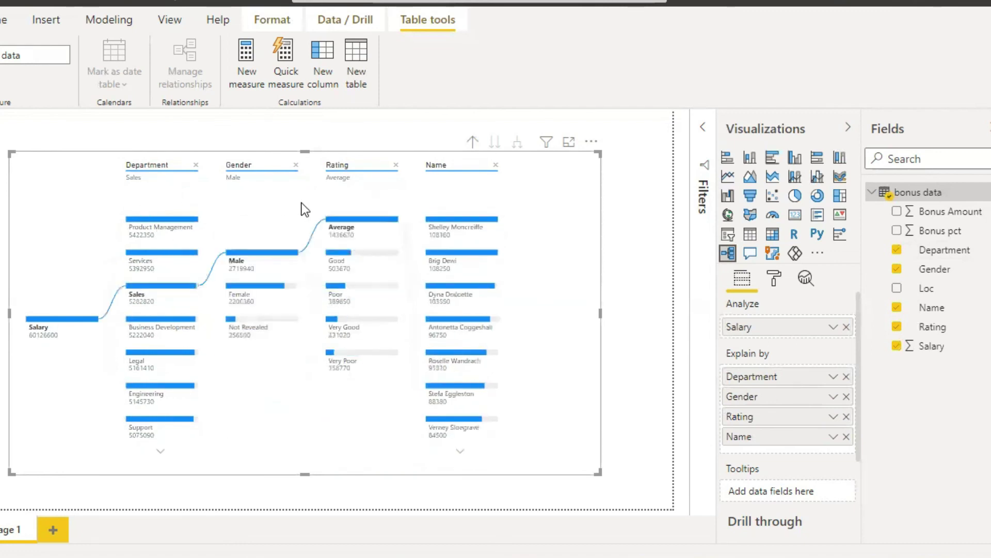